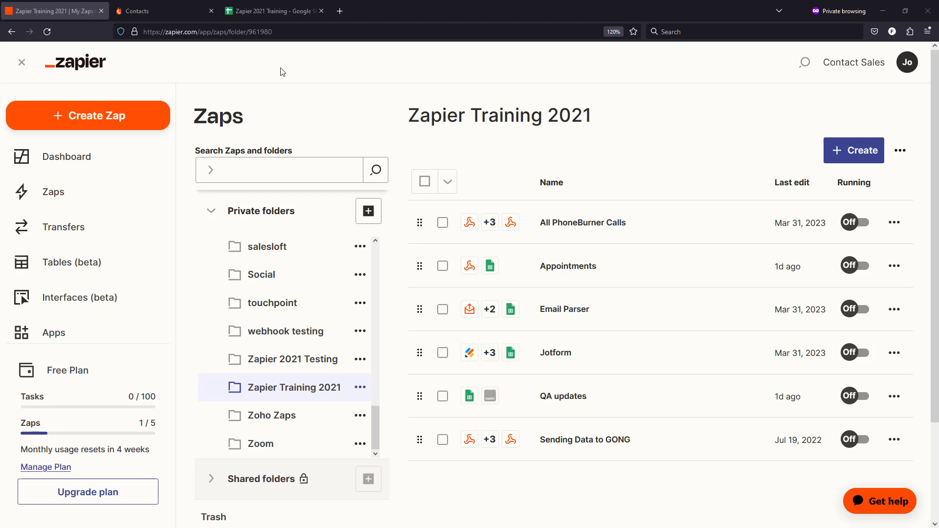
# - In PhoneBurner, open the fourth contact in the Follow Up folder, save a note that they emailed me, and view the custom fields
pyautogui.click(173, 12)
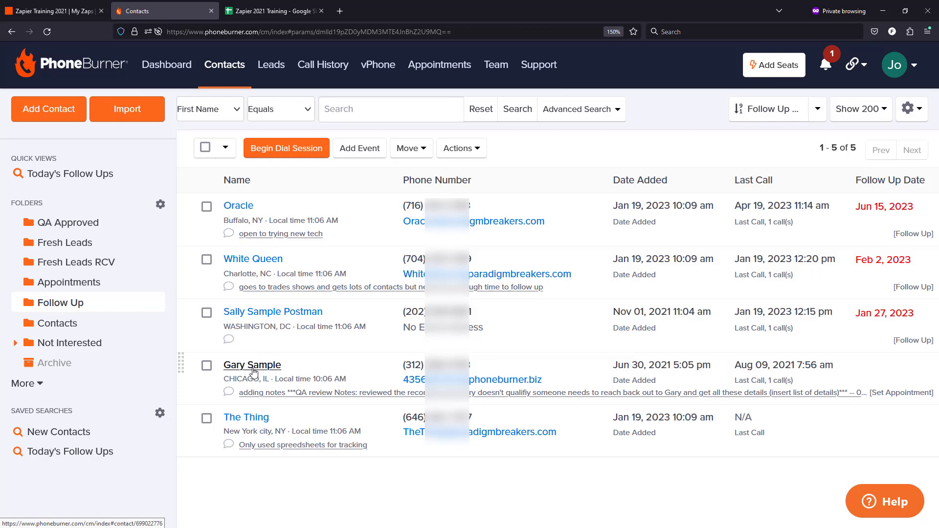
pyautogui.click(253, 371)
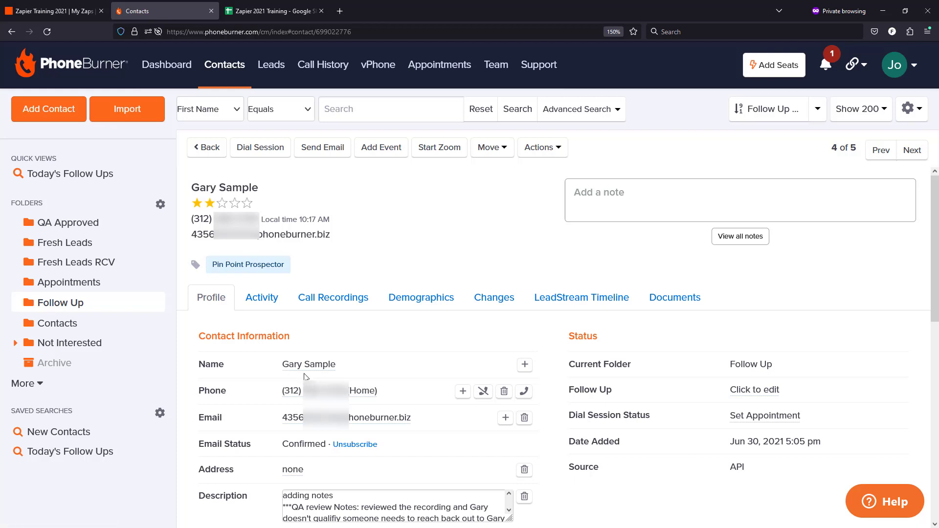
pyautogui.click(603, 202)
pyautogui.click(603, 203)
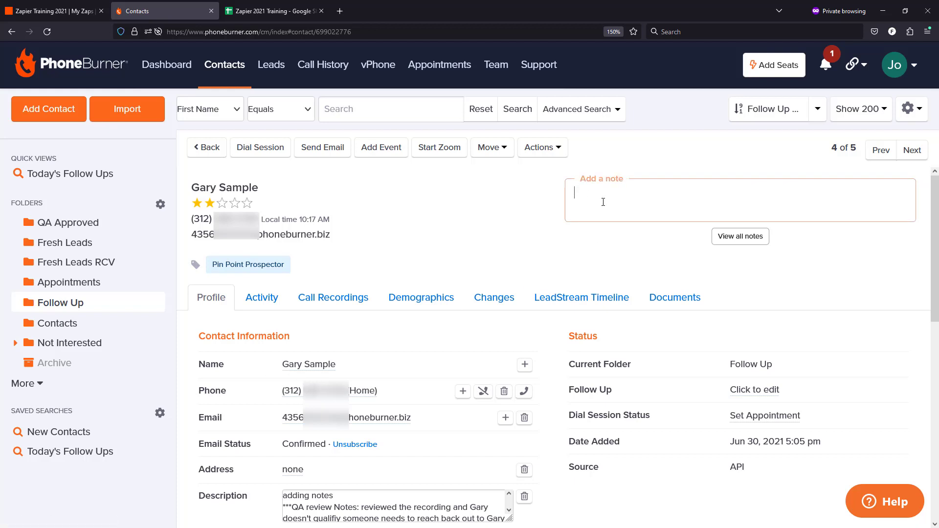
pyautogui.write('Gary emailed me')
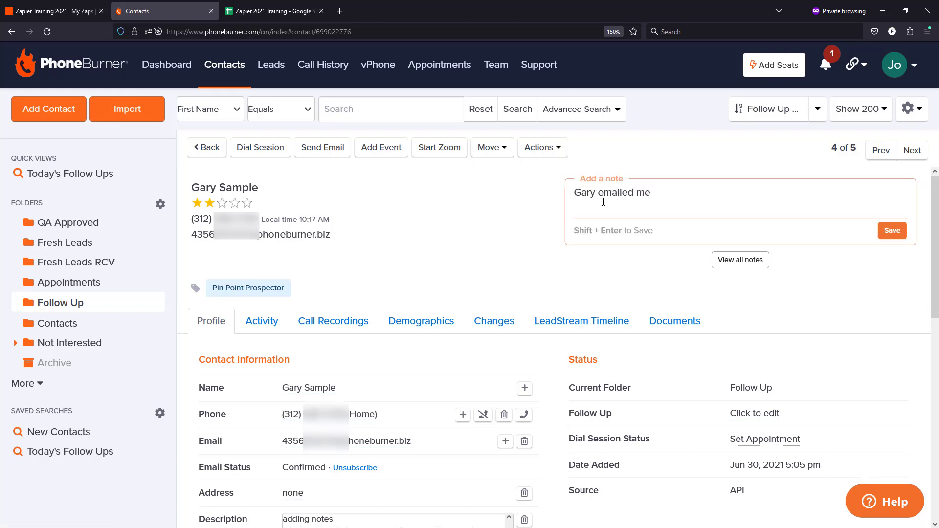
pyautogui.click(897, 233)
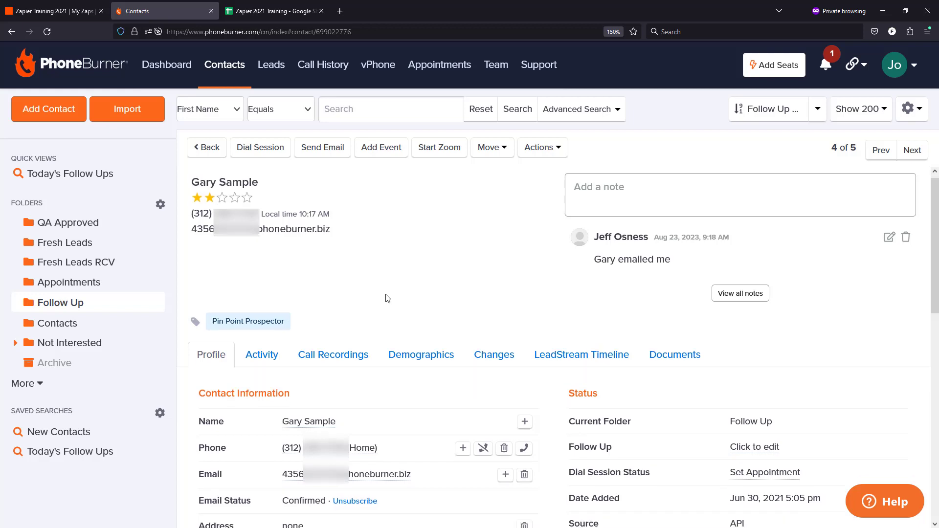
pyautogui.scroll(-10, 391, 313)
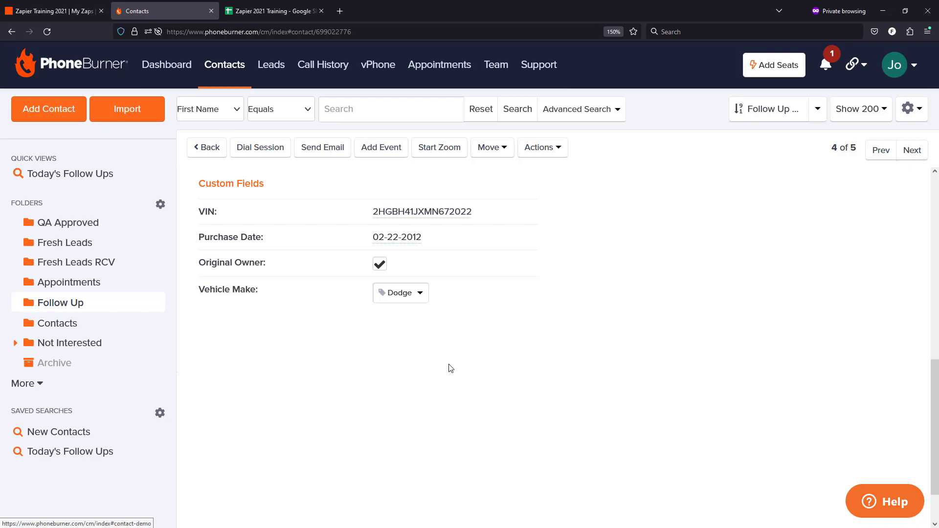
# - Switch to Zapier and create a Zap named "PhoneBurner Follow Up Updates" in the Zapier Training 2021 folder
pyautogui.click(77, 11)
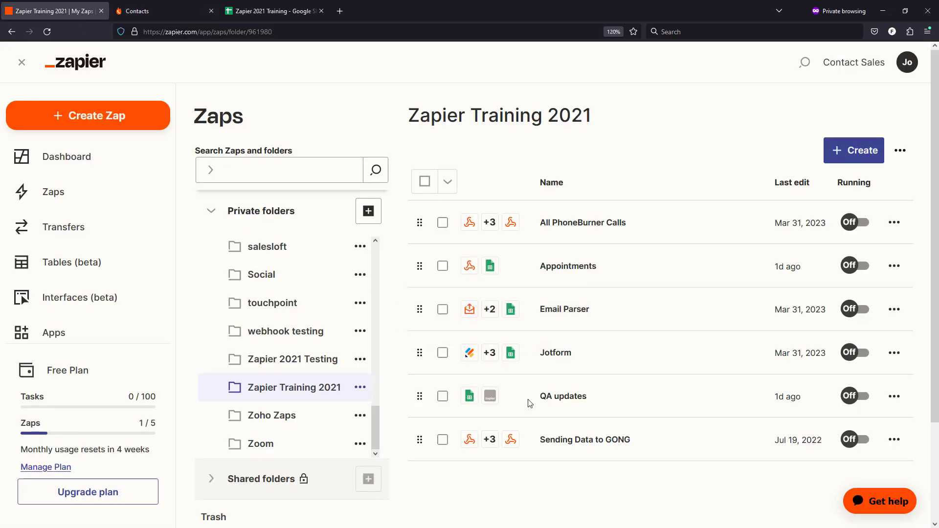
pyautogui.click(861, 154)
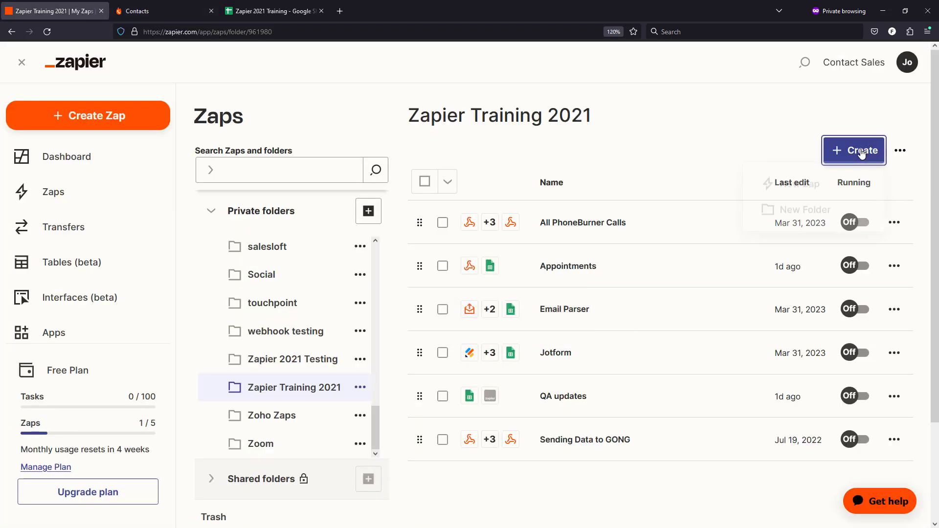
pyautogui.click(799, 186)
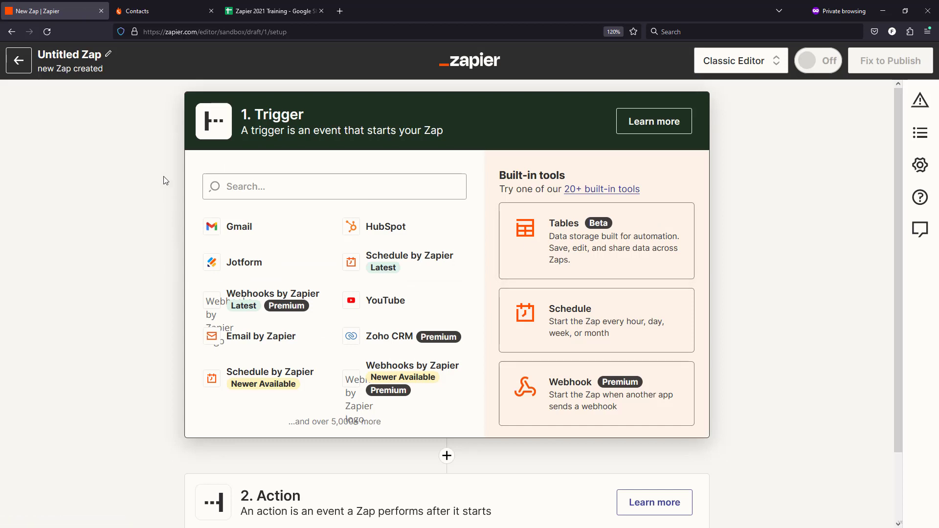
pyautogui.click(109, 54)
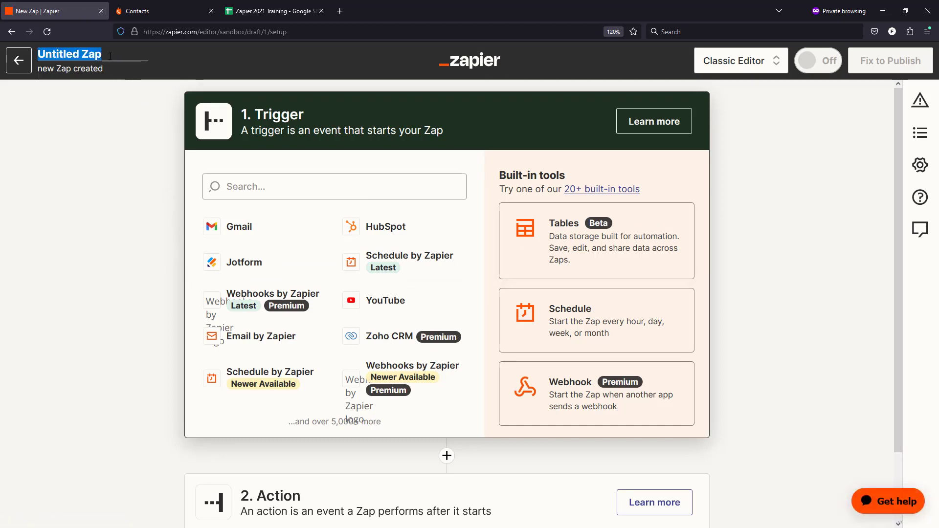
pyautogui.press('BackSpace')
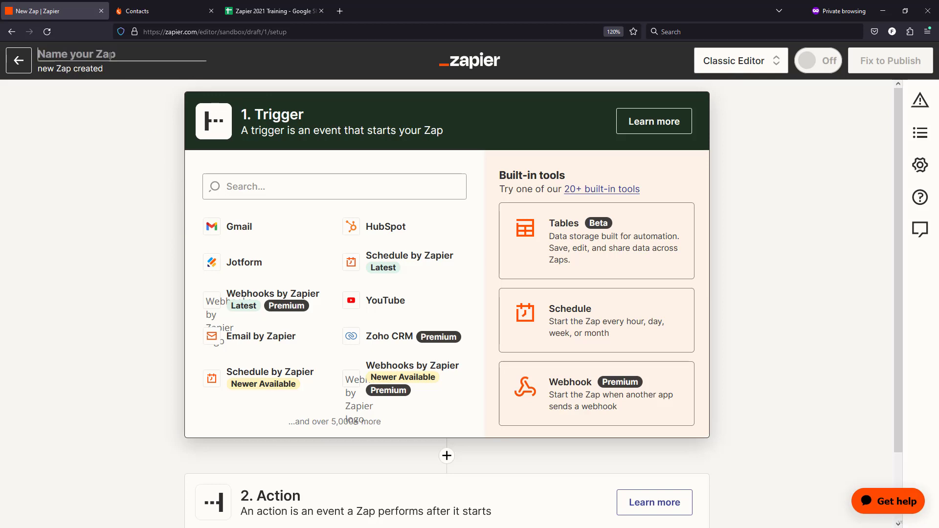
pyautogui.write('PhoneBurner Follow Up Updates')
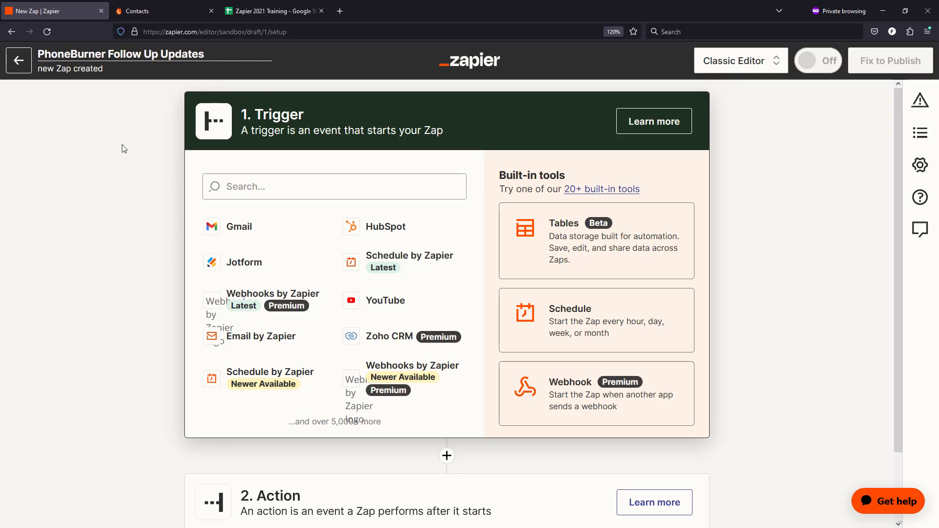
pyautogui.press('Return')
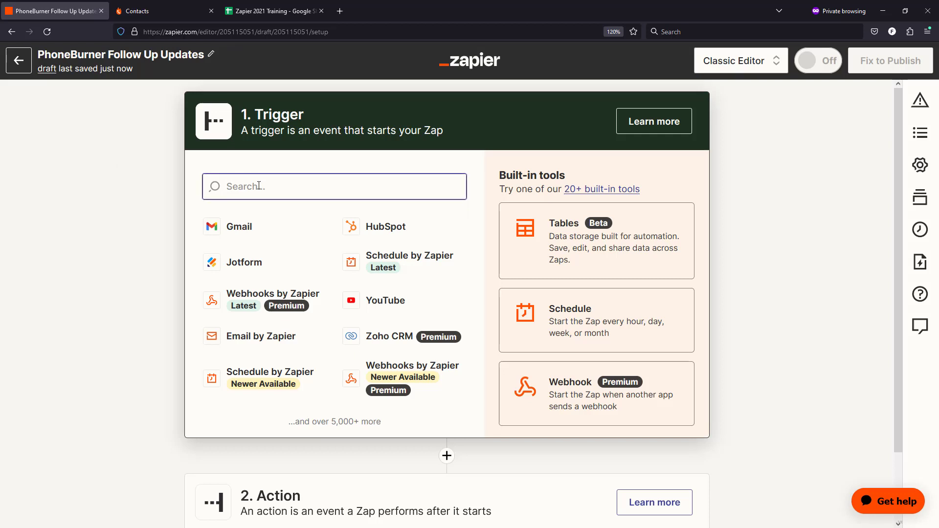
# - Set the Zap's trigger to the PhoneBurner app (not version 2.7.3) with the Updated Contact in Folder event
pyautogui.write('phone')
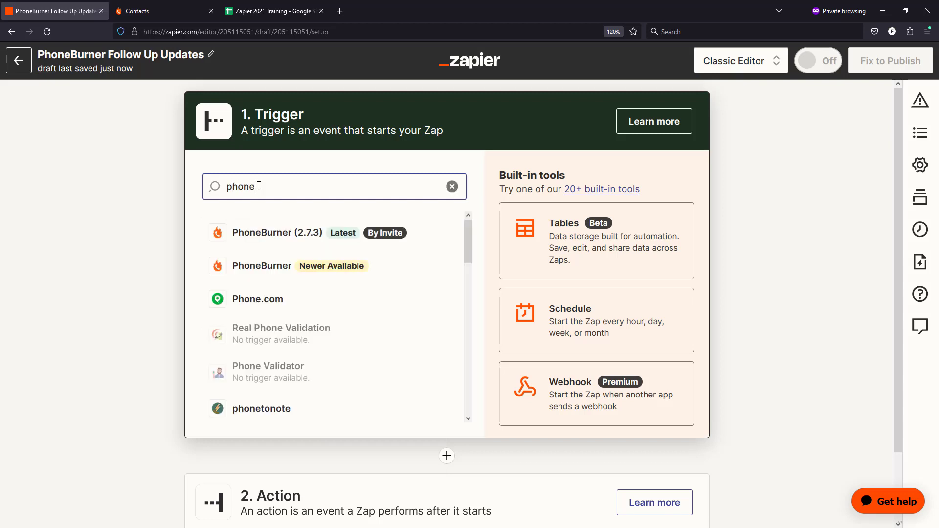
pyautogui.click(270, 270)
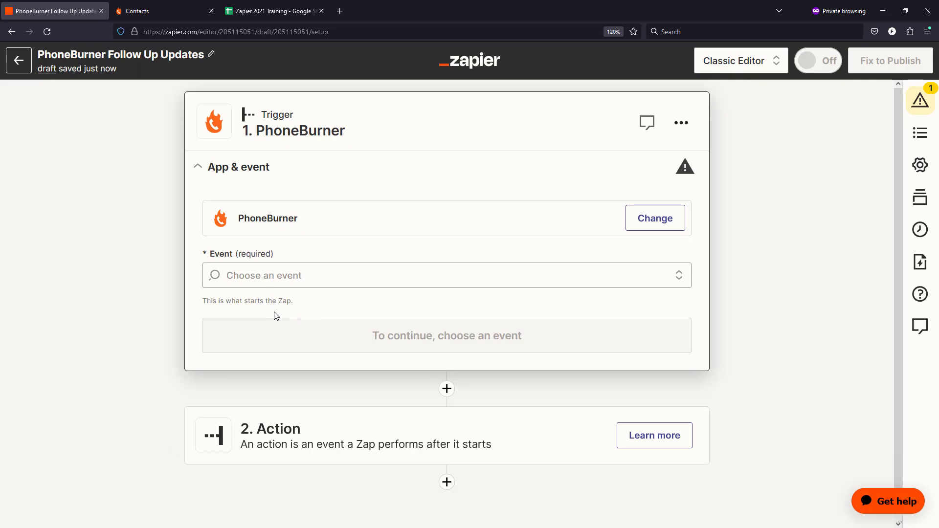
pyautogui.click(269, 278)
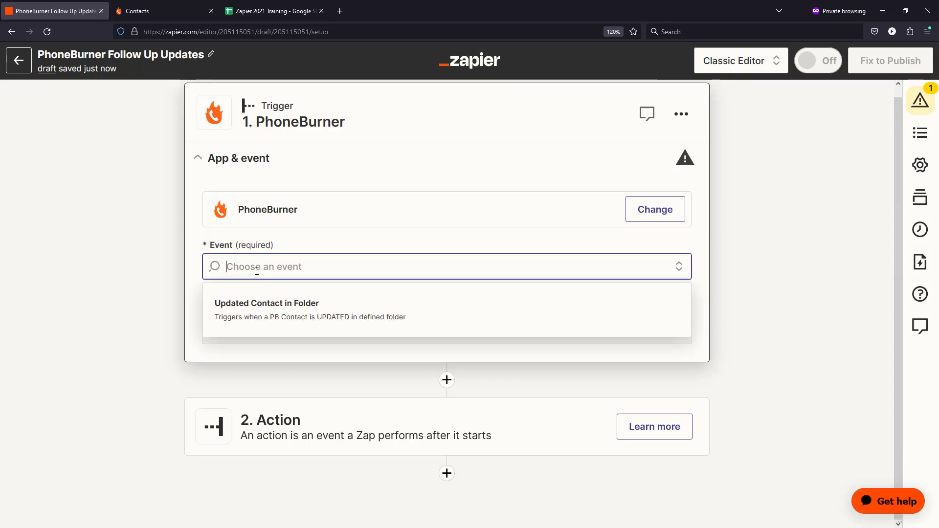
pyautogui.click(267, 313)
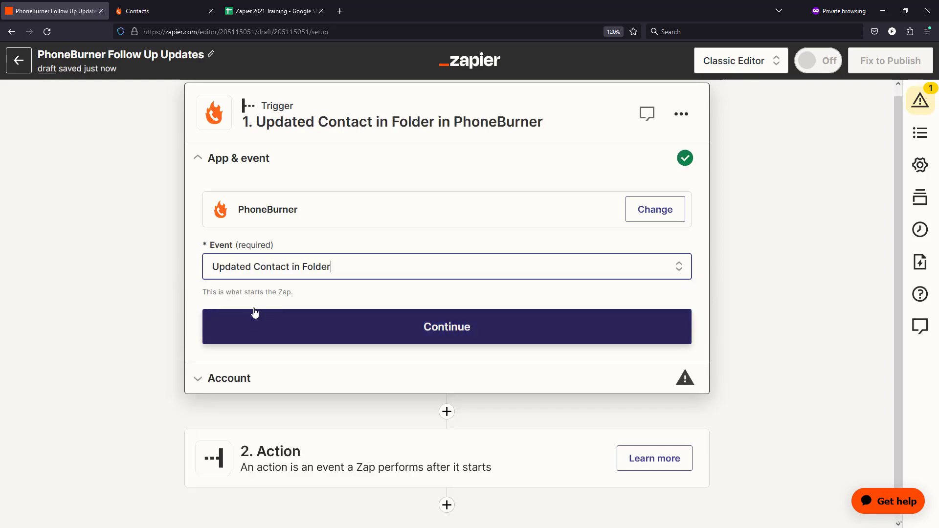
pyautogui.click(437, 332)
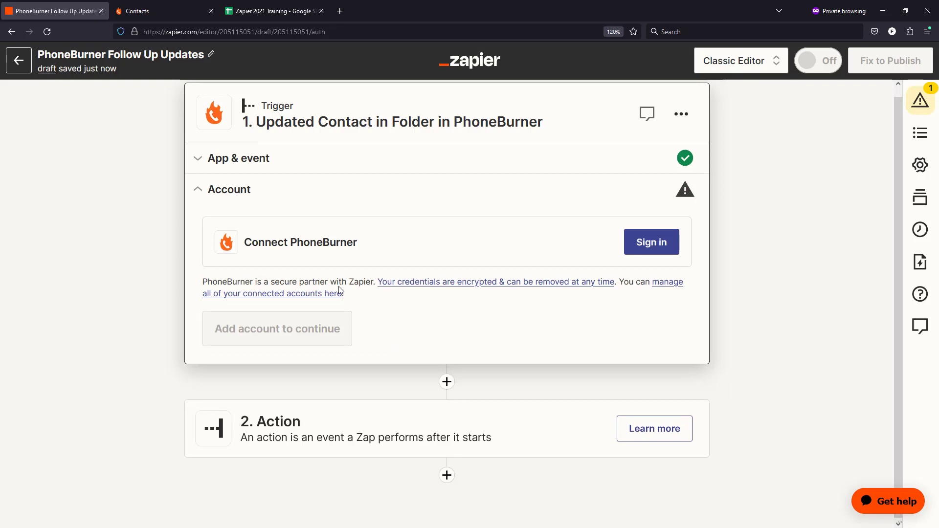
# - Connect the PhoneBurner account to the trigger by signing in with its username and password, and continue to the trigger settings
pyautogui.click(650, 245)
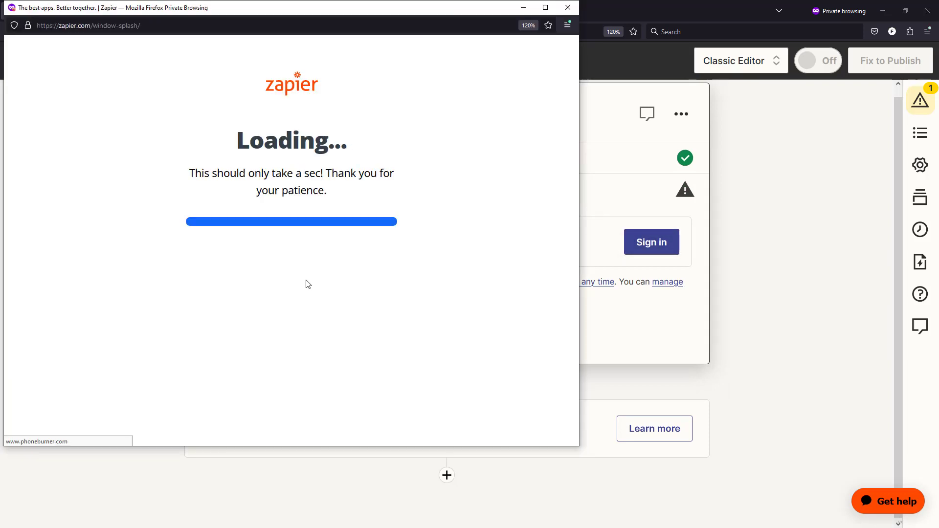
pyautogui.click(180, 294)
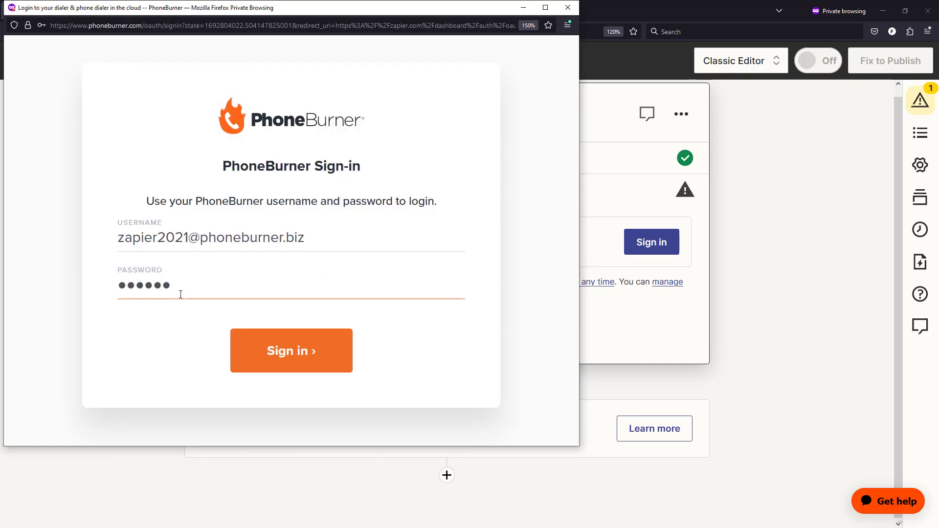
pyautogui.click(303, 354)
pyautogui.scroll(-3, 346, 386)
pyautogui.click(340, 379)
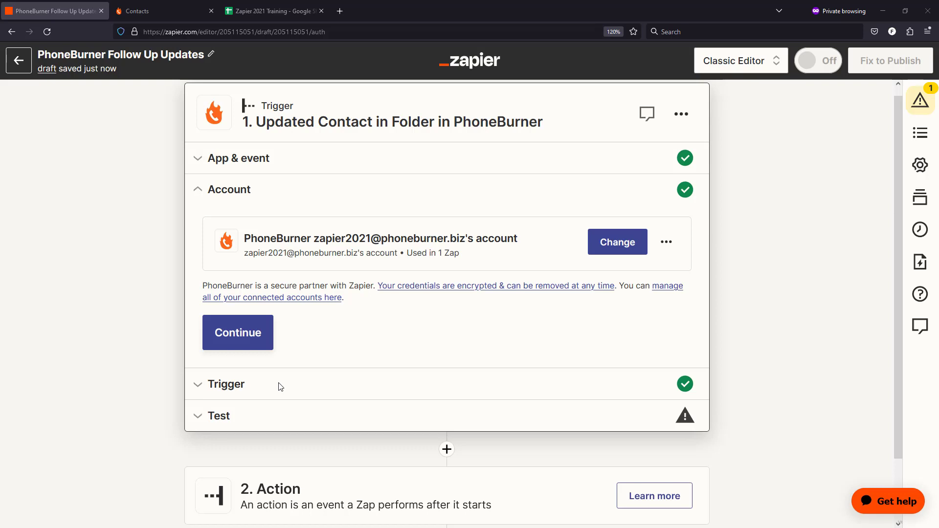
pyautogui.click(251, 336)
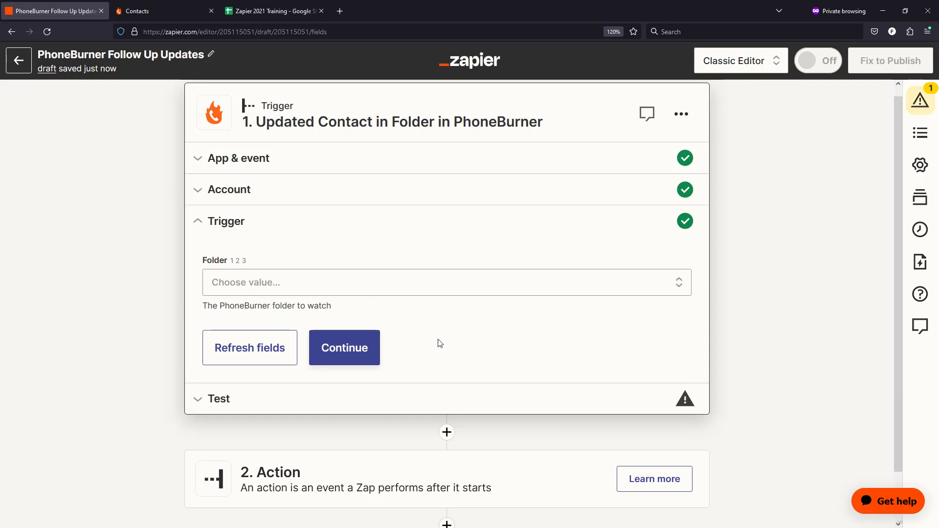
# - Set the PhoneBurner folder that the trigger watches to Follow Up and continue to the test
pyautogui.click(293, 281)
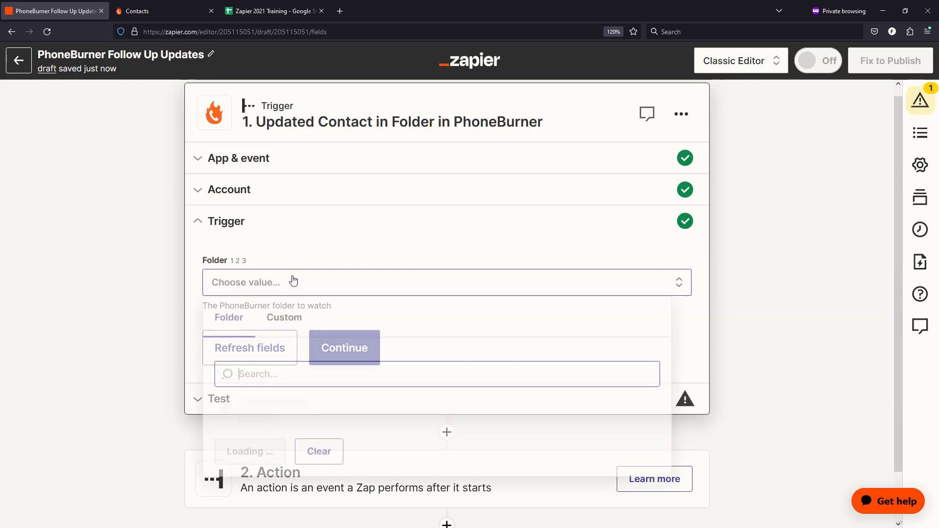
pyautogui.click(270, 408)
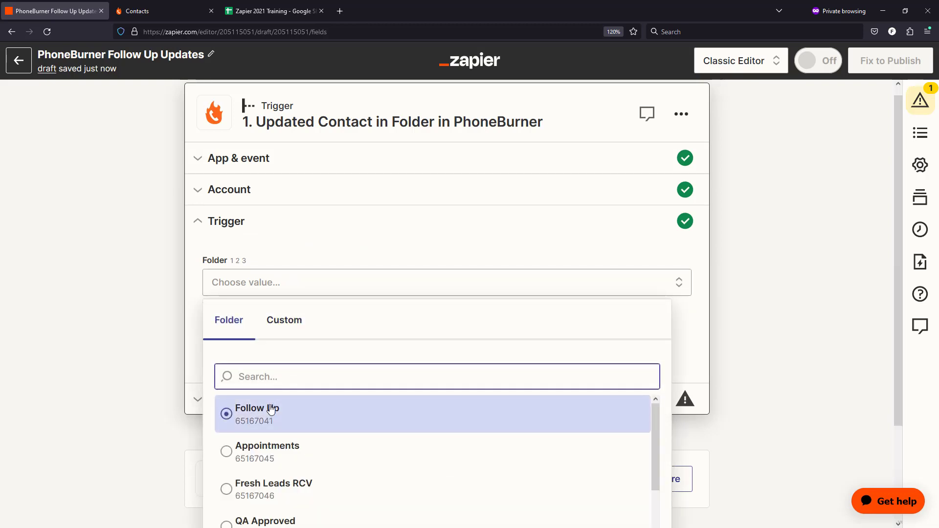
pyautogui.click(346, 350)
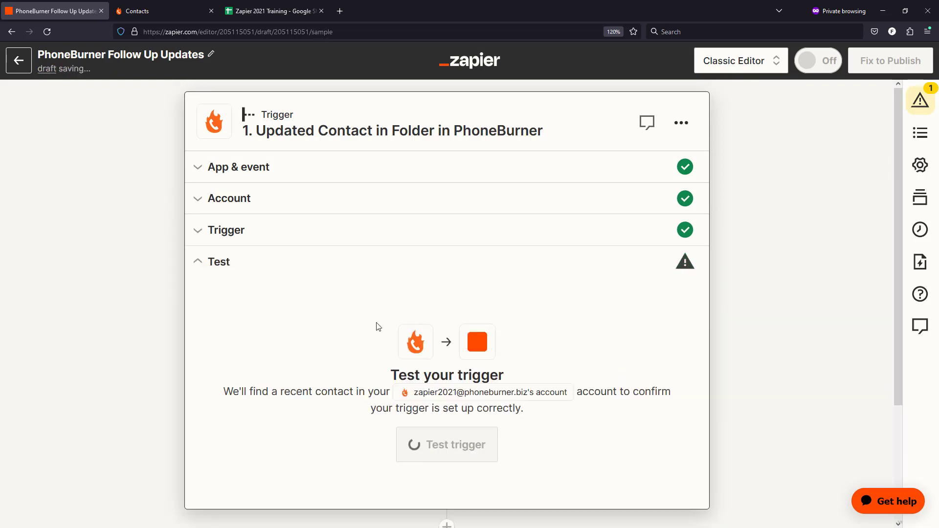
# - Test the trigger, review the fields of the retrieved records, and continue with Contact B as the sample record
pyautogui.click(413, 454)
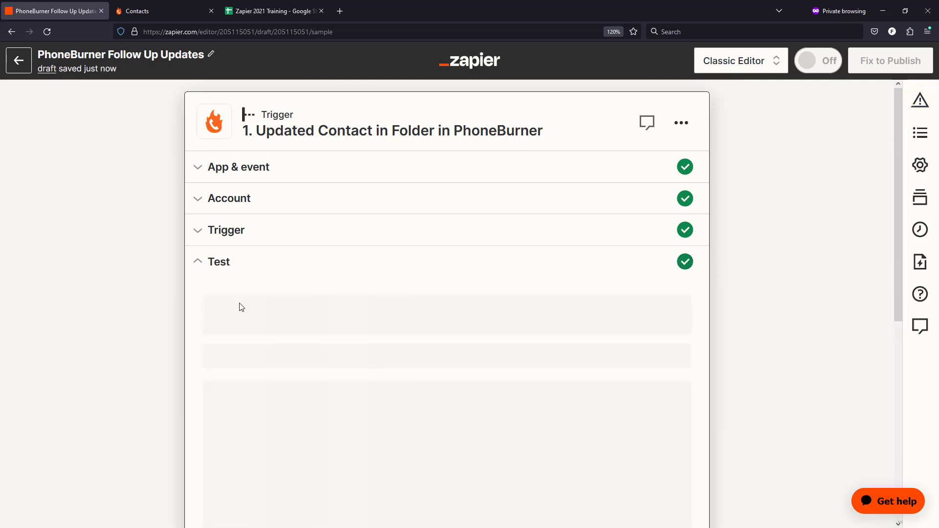
pyautogui.scroll(-5, 377, 267)
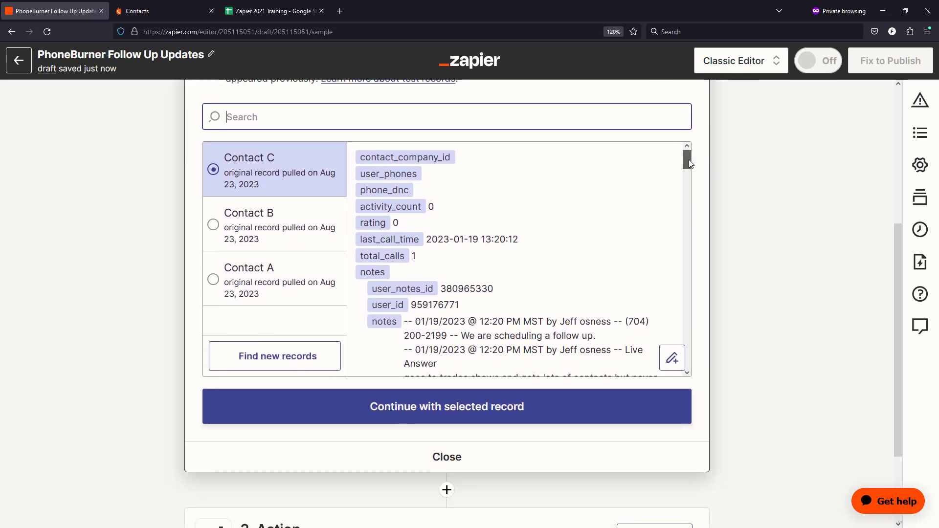
pyautogui.moveTo(688, 159)
pyautogui.mouseDown()
pyautogui.moveTo(680, 202)
pyautogui.moveTo(676, 155)
pyautogui.mouseUp()
pyautogui.click(313, 231)
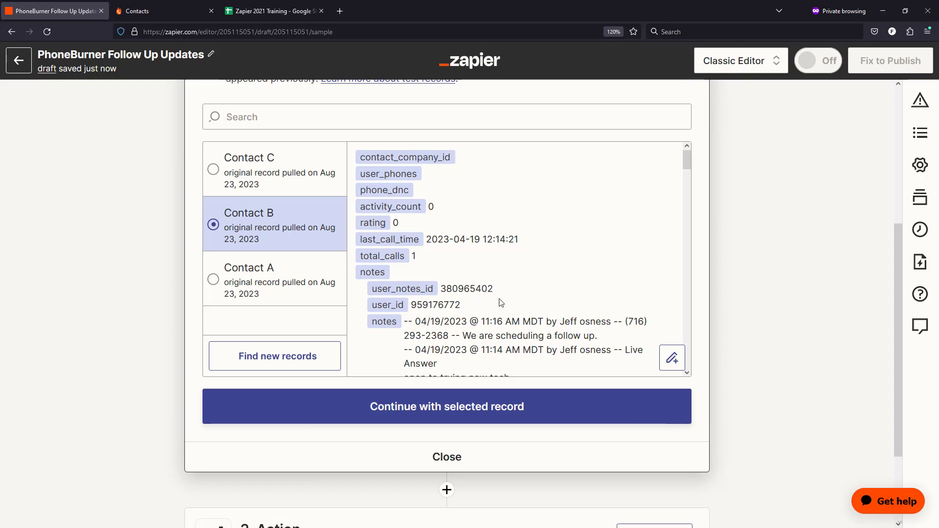
pyautogui.click(458, 412)
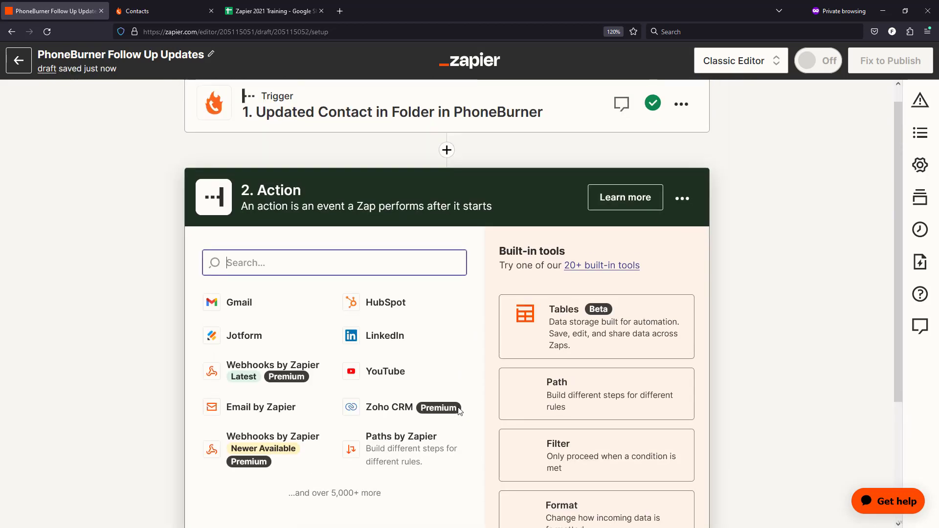